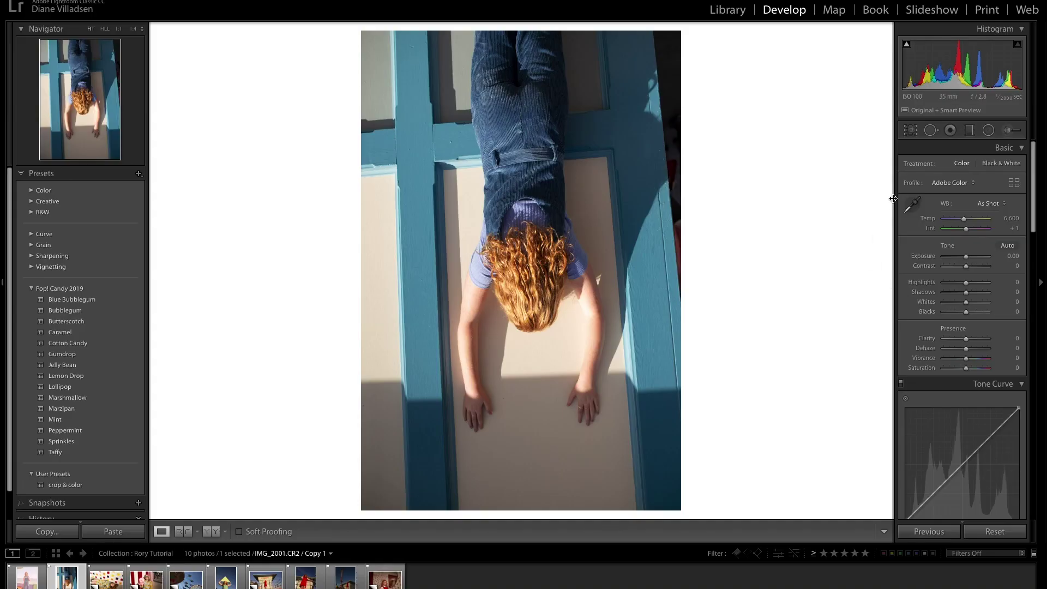
- Rotate the photo upright and back, then apply the Sprinkles preset from Pop! Candy 2019
key(ctrl+bracketright)
key(ctrl+bracketright)
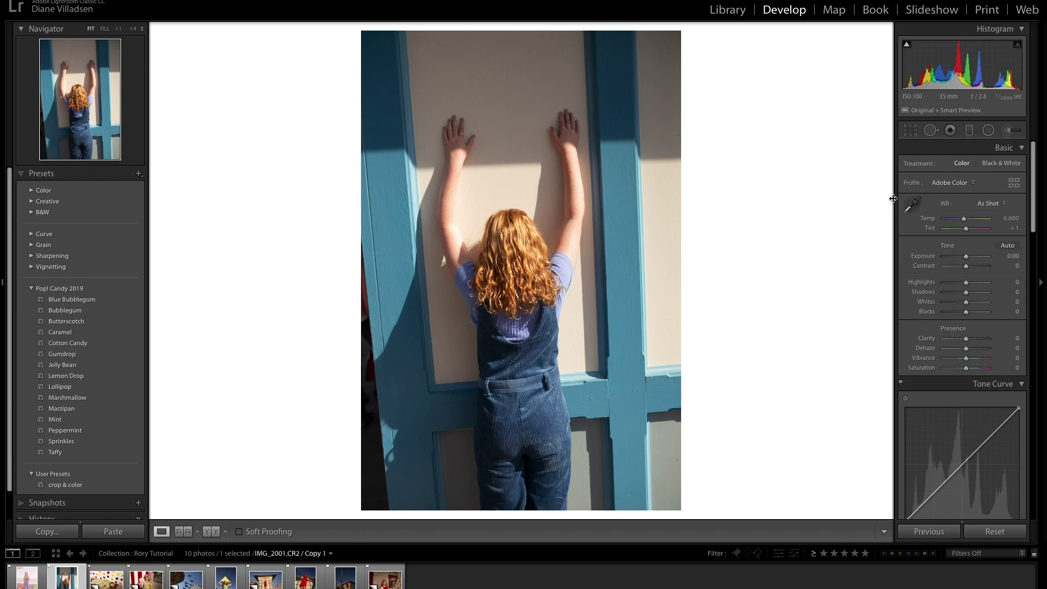
key(ctrl+bracketleft)
key(ctrl+bracketleft)
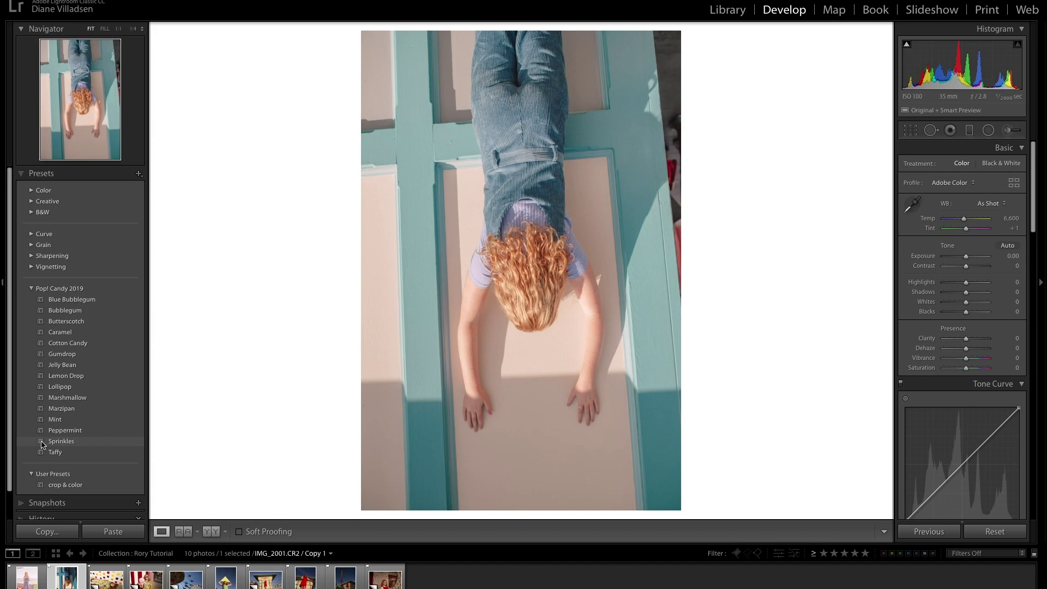
click(42, 445)
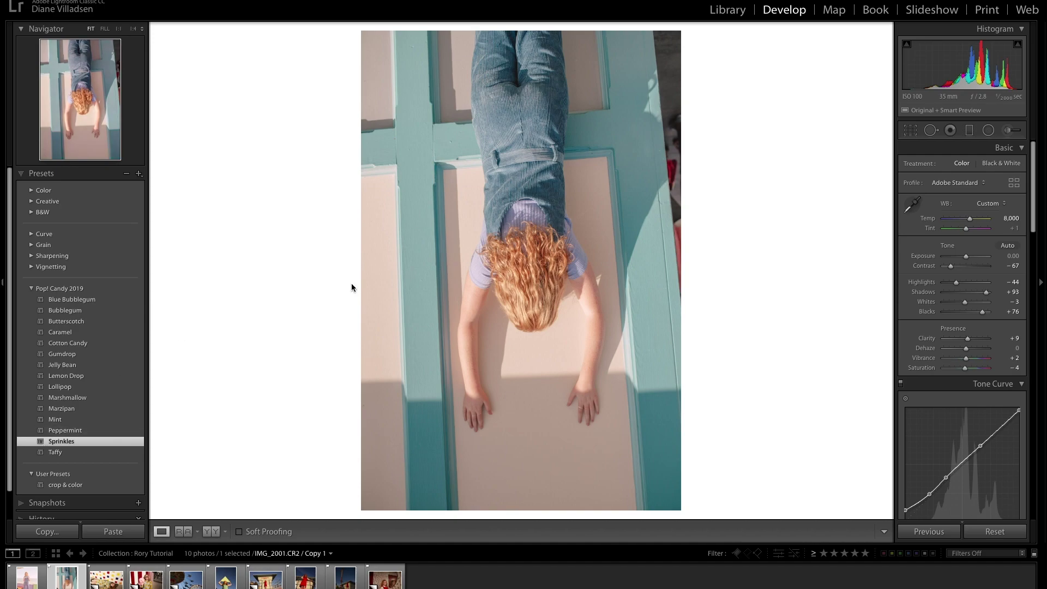
- Straighten the photo with a 4° angle and commit the crop
click(910, 131)
click(1008, 197)
text(4)
key(Return)
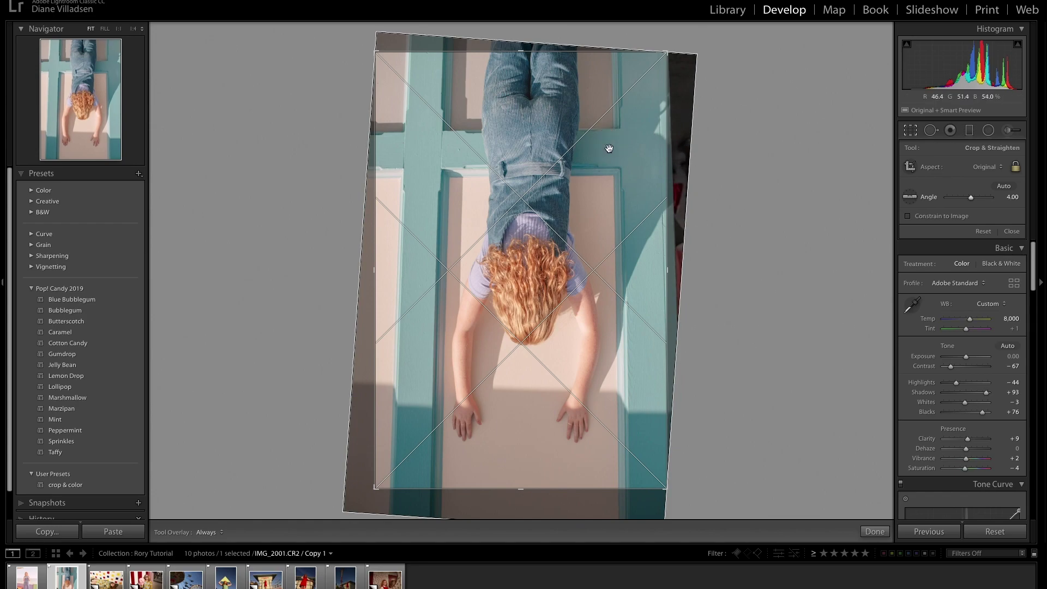
key(Return)
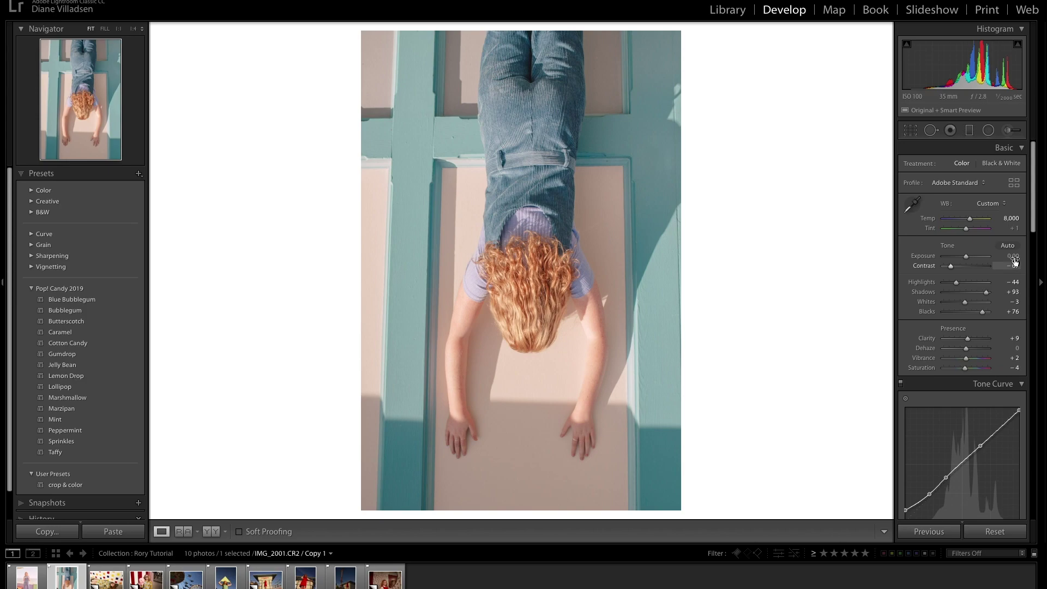
- Enter Exposure +0.70 after trying +1.00, and lower Highlights from −44 to −68
click(1013, 256)
text(1)
key(Return)
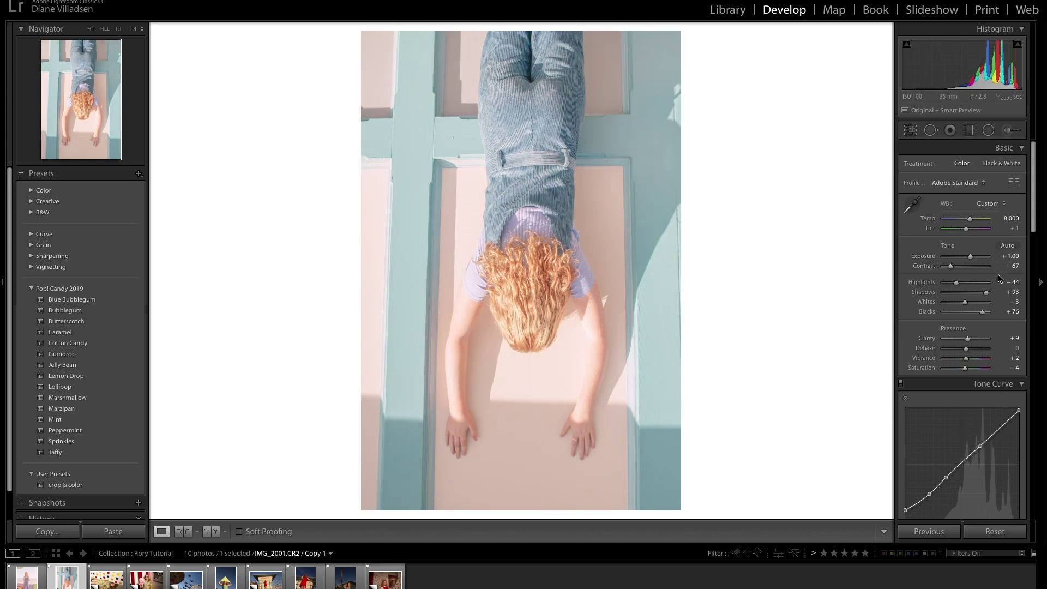
click(1012, 256)
text(.7)
key(Return)
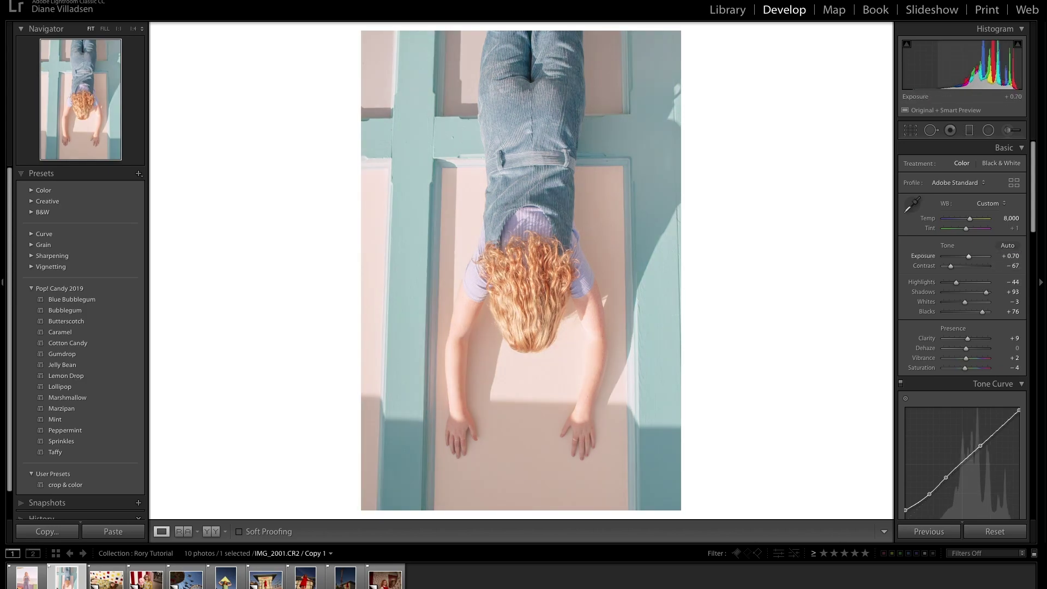
drag(956, 282, 976, 312)
- Select the Orange range in HSL/Color and try Orange hue values of −4 and −8
scroll(971, 305, down, 5)
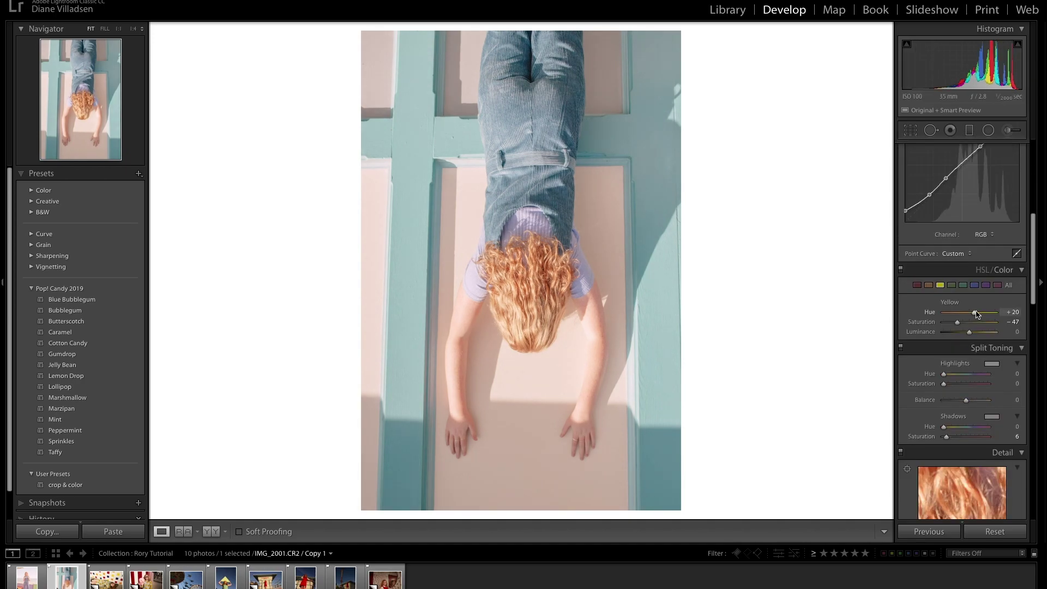
click(928, 285)
click(1011, 313)
text(-4)
key(Return)
click(1014, 312)
text(-8)
key(Return)
- Set Orange saturation to −10 after first trying −20
click(1017, 322)
text(-20)
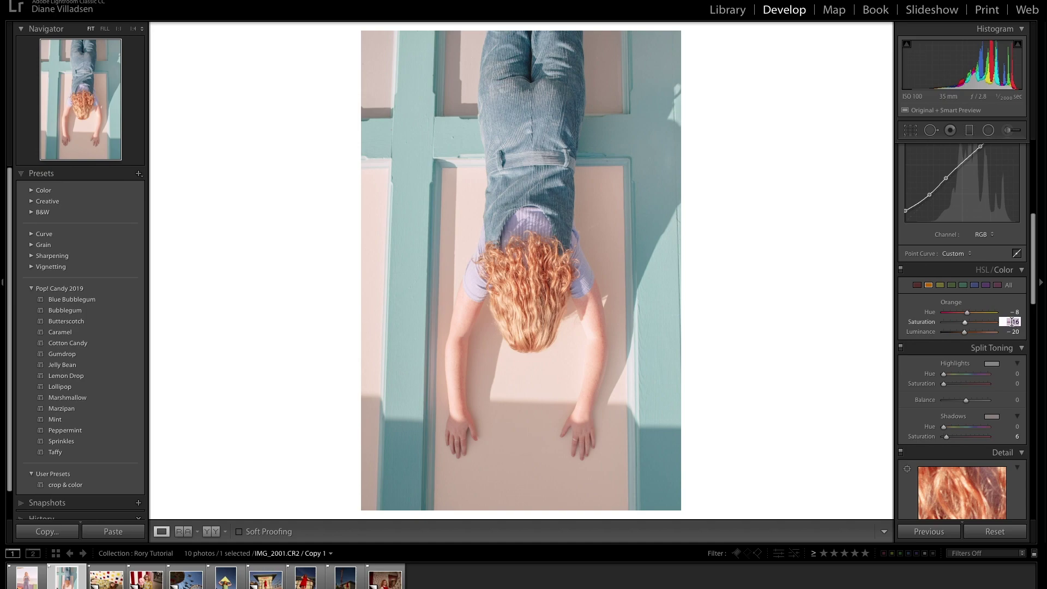
key(Return)
click(1011, 322)
text(-10)
key(Return)
- Return Orange hue to 0 and lower Orange luminance to −15
click(1014, 312)
text(0)
key(Return)
drag(988, 338, 966, 336)
- Set the Split Toning shadows saturation to 7, after trying 0, 10 and 4
click(1016, 436)
text(0)
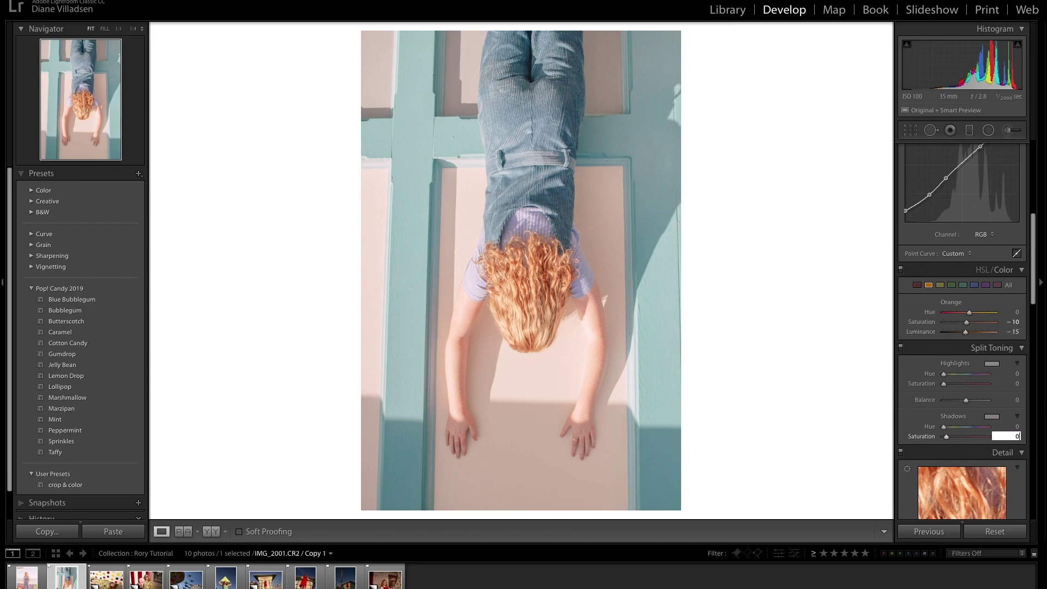
key(Return)
click(1017, 436)
text(10)
key(Return)
click(1016, 436)
text(4)
key(Return)
click(1017, 436)
text(7)
key(Return)
scroll(1016, 441, down, 10)
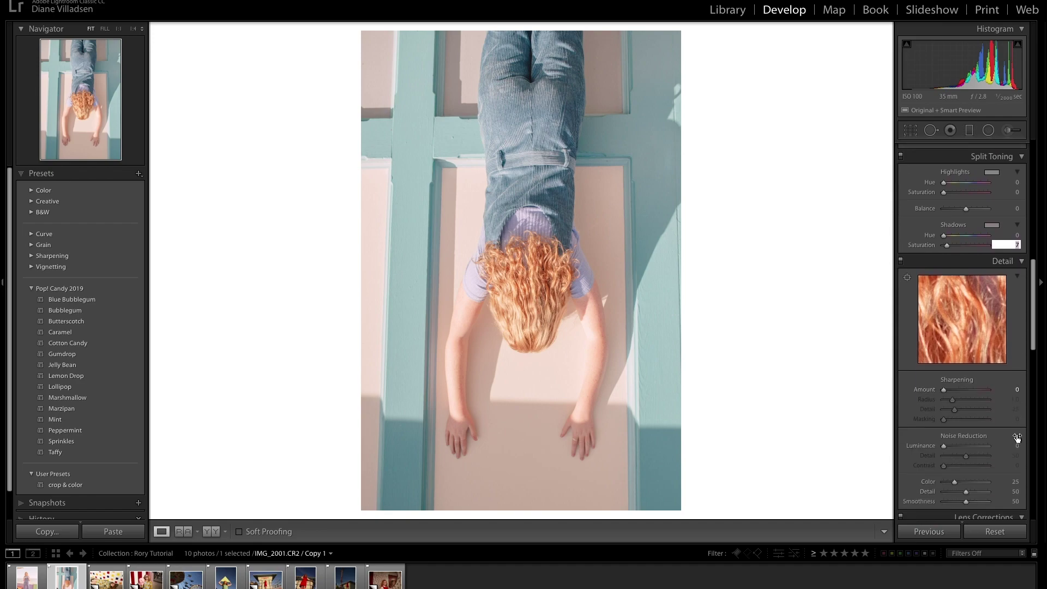
- Enable lens profile corrections, set Vignetting to 129, and add Grain at amount 24
click(920, 374)
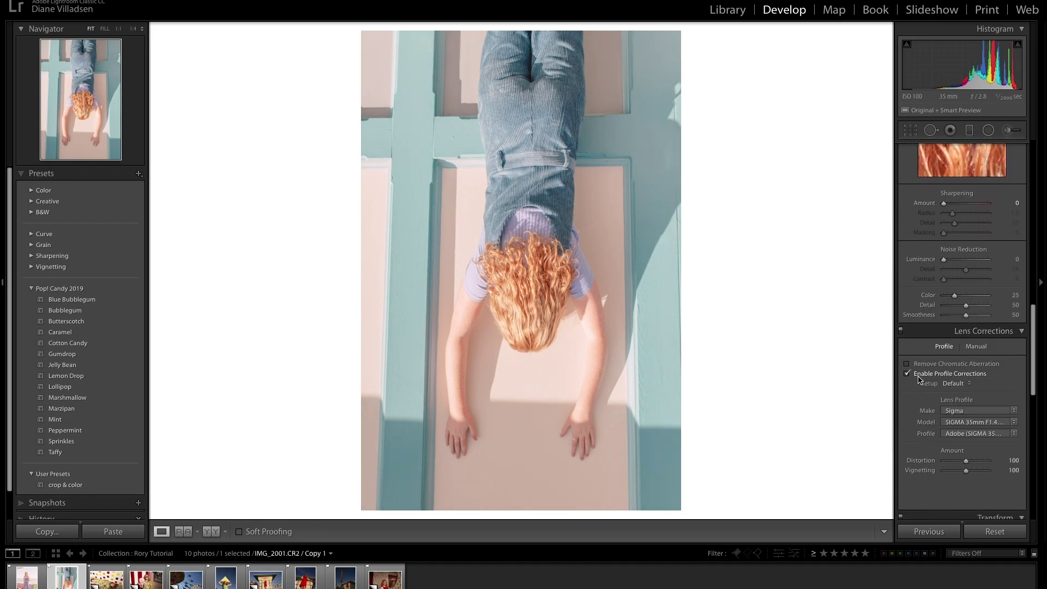
click(976, 470)
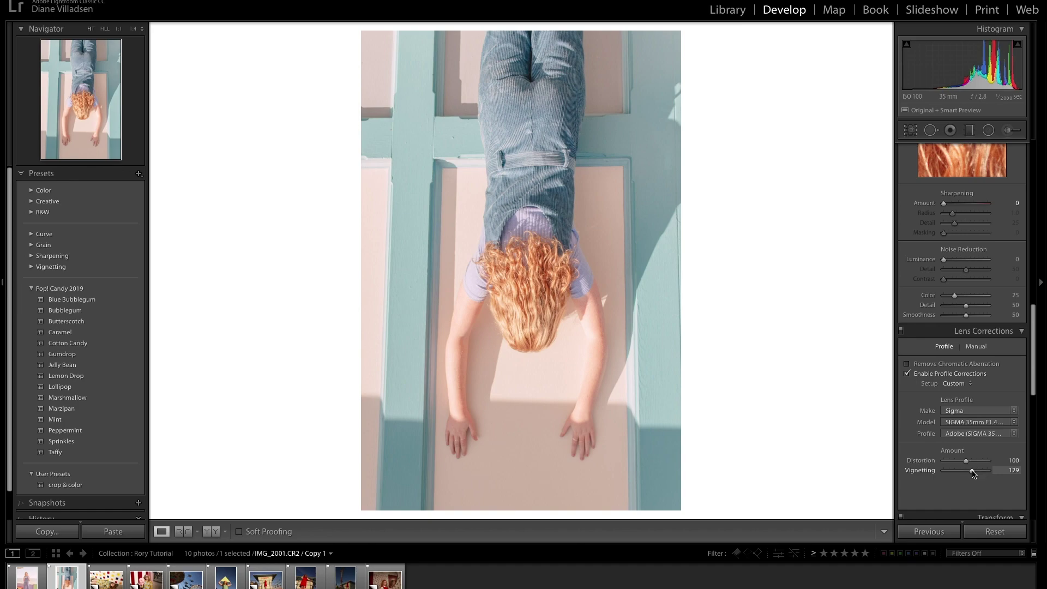
scroll(975, 472, down, 8)
scroll(975, 474, down, 3)
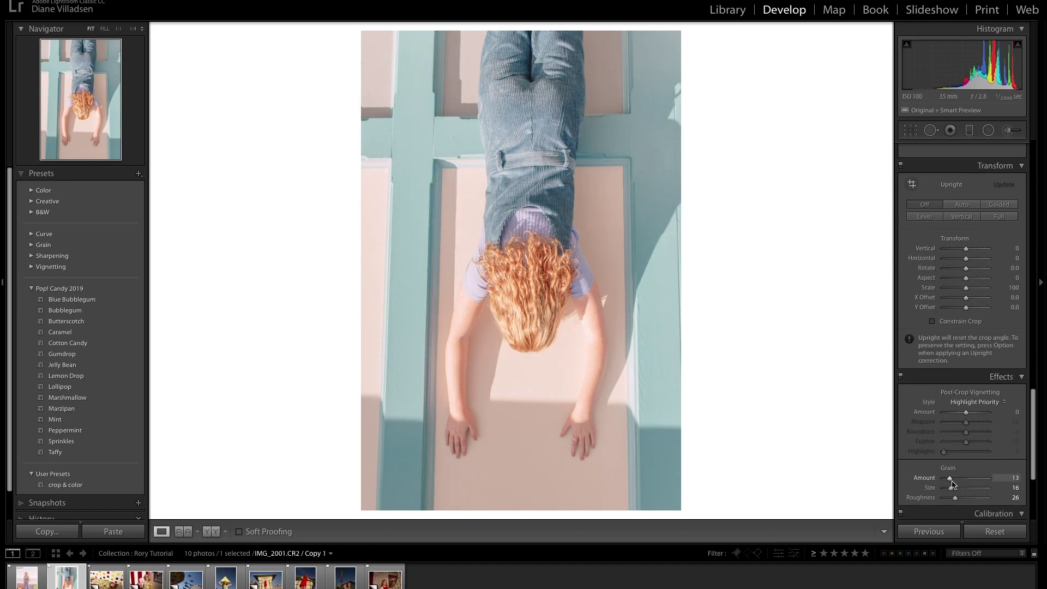
mouse_move(954, 479)
mouse_down()
mouse_move(966, 481)
mouse_move(927, 480)
mouse_move(970, 486)
mouse_move(954, 482)
mouse_up()
scroll(937, 413, up, 5)
scroll(936, 413, up, 5)
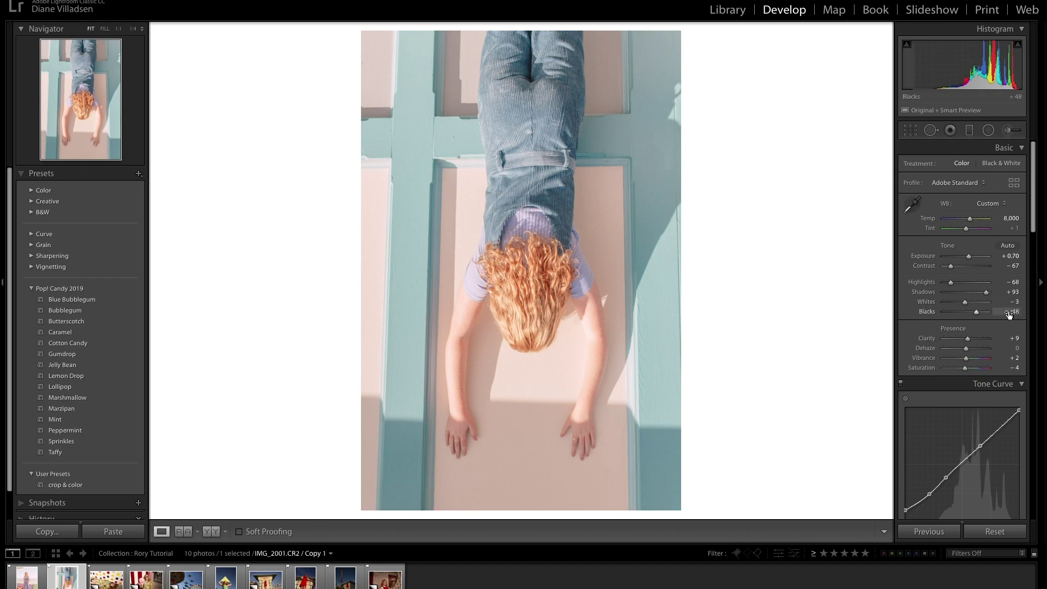
- Set Clarity to −2
click(1012, 338)
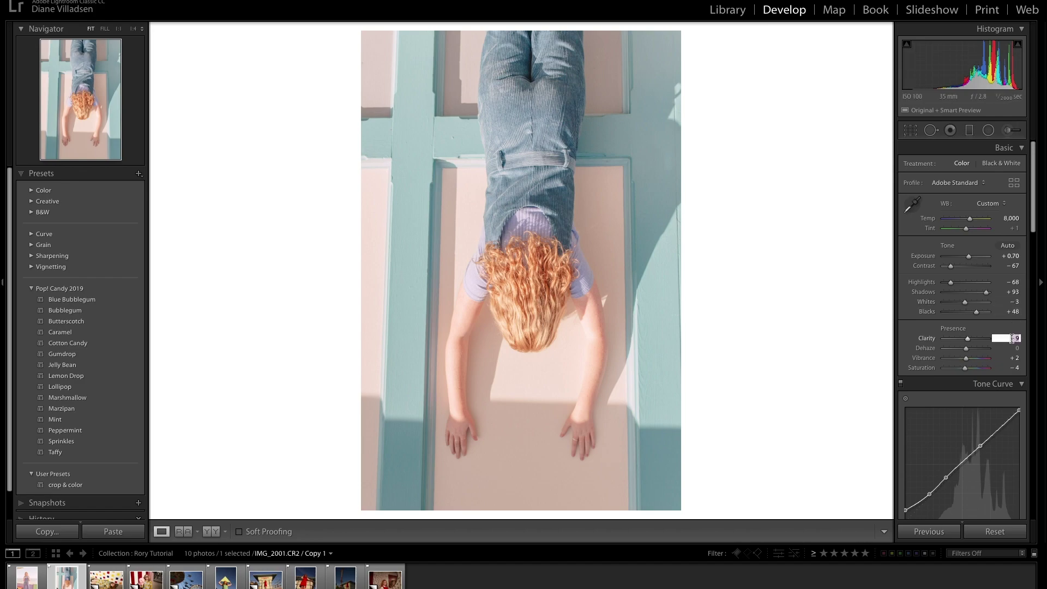
text(-2)
key(Return)
- Raise Blacks to +59, then briefly enter and leave Spot Removal without changes
click(976, 313)
drag(976, 313, 979, 313)
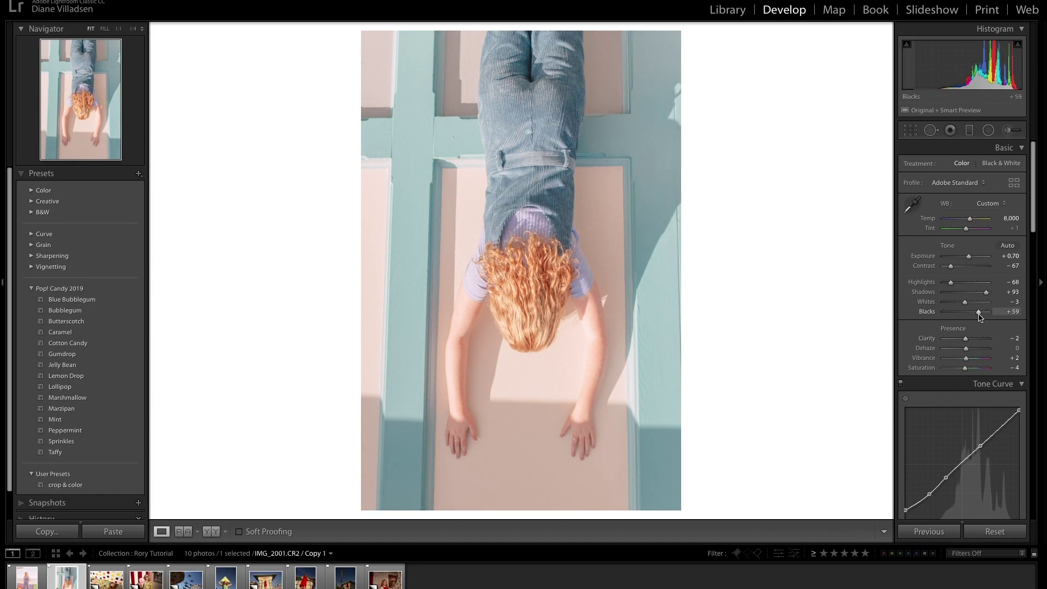
click(930, 129)
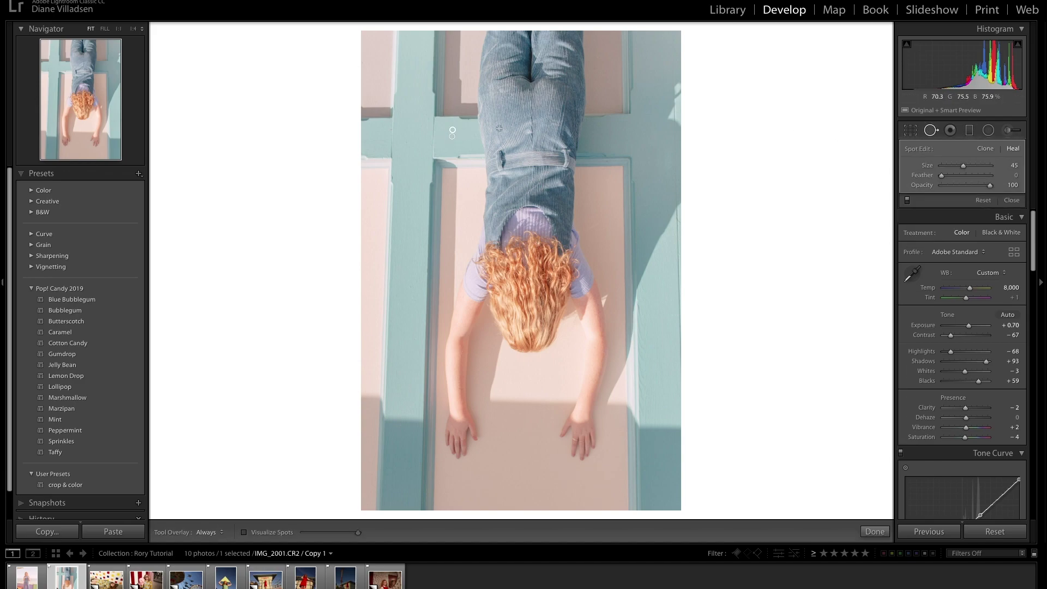
key(q)
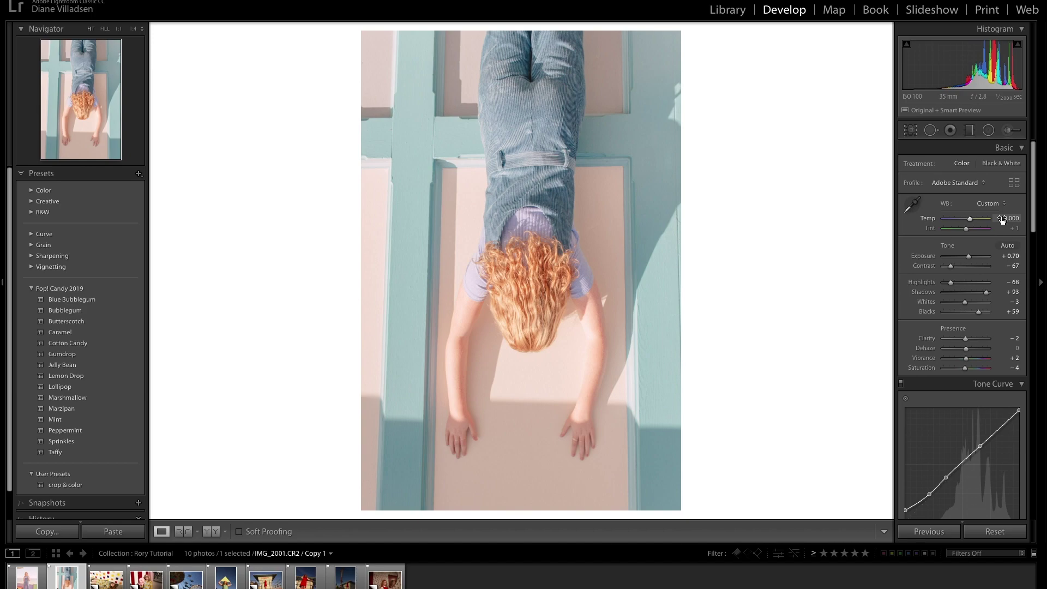
- Shift the Purple hue to −20 and select the Blue range in HSL/Color
scroll(1001, 219, down, 6)
click(986, 264)
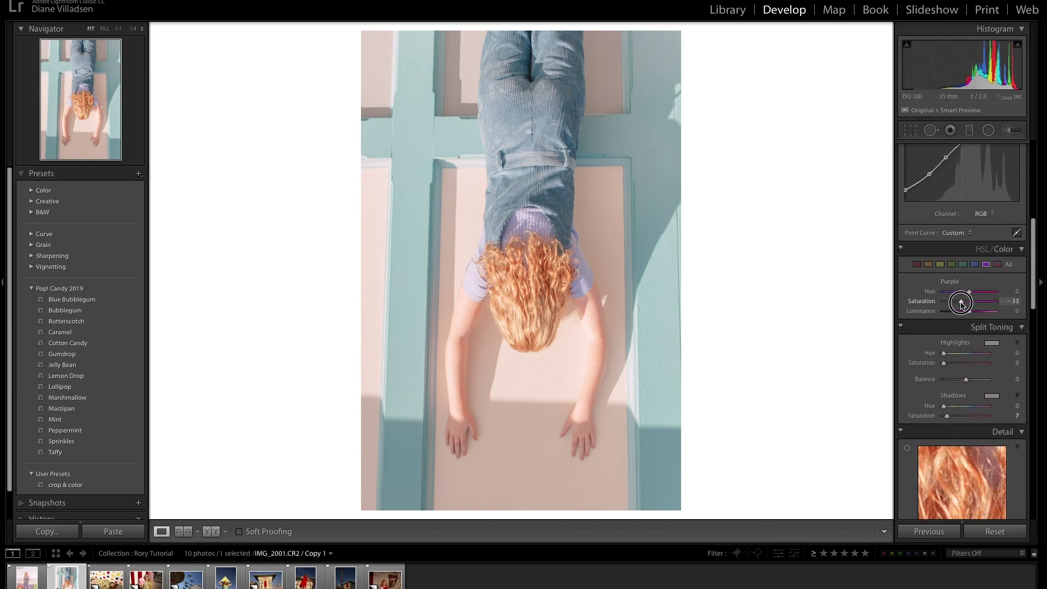
mouse_move(968, 291)
mouse_down()
mouse_move(955, 292)
mouse_move(969, 306)
mouse_up()
click(974, 263)
- Set Temp 8,300, Exposure +0.88 and Highlights −85, then reset all edits
scroll(968, 306, up, 5)
scroll(969, 306, up, 2)
click(1009, 218)
text(8300)
key(Return)
click(1007, 257)
text(.88)
key(Return)
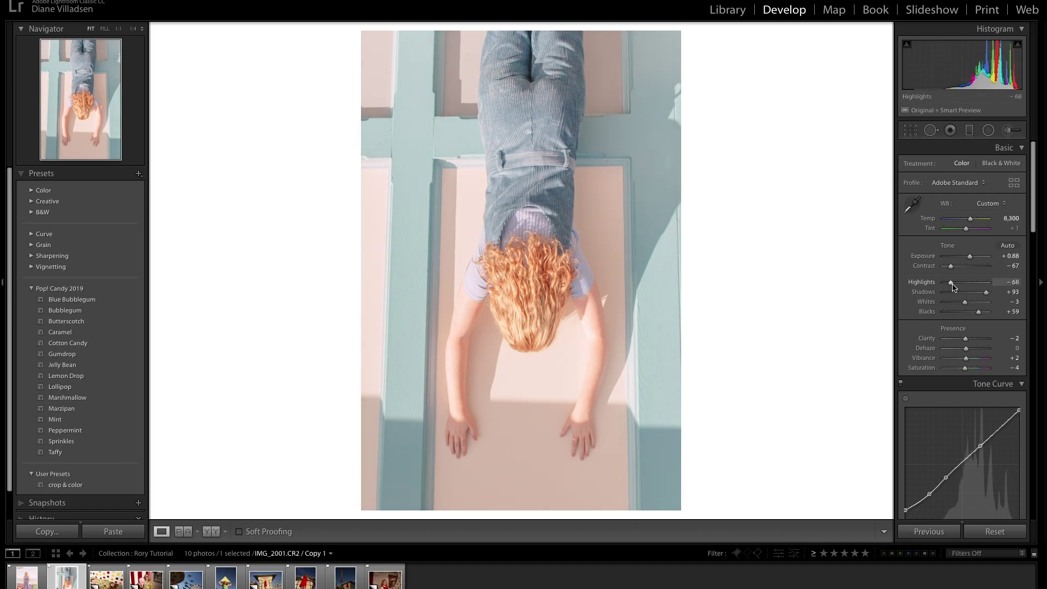
drag(950, 286, 960, 305)
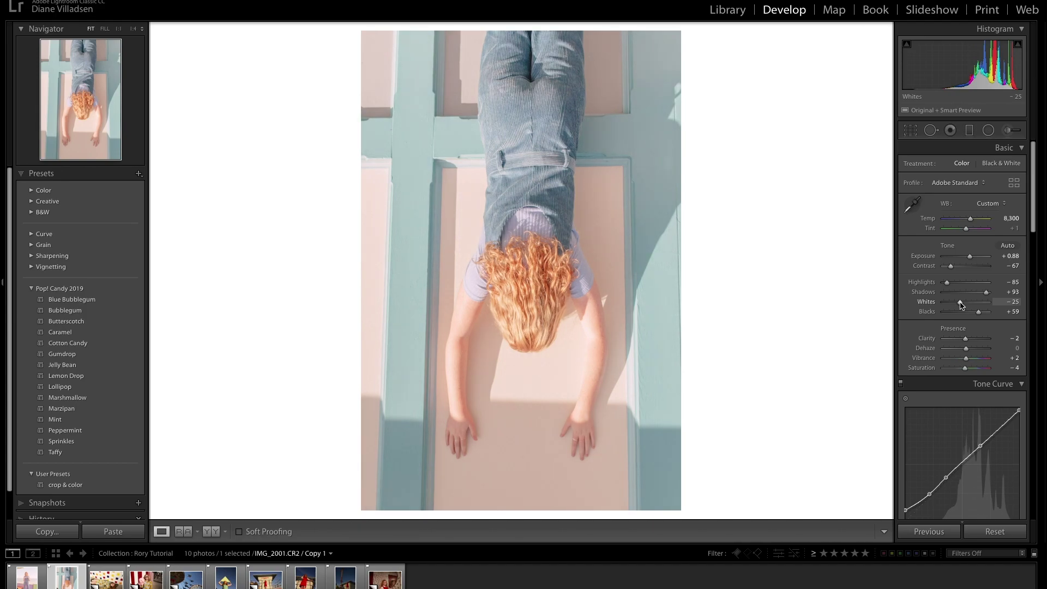
click(995, 532)
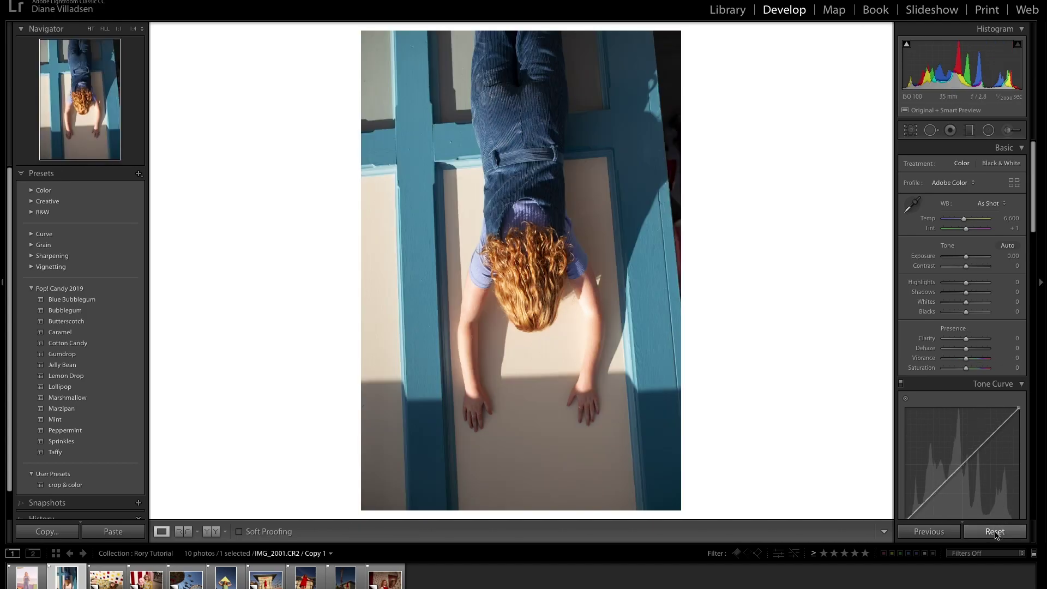
- Undo the reset to restore the edits and set Tint to −1
key(ctrl+z)
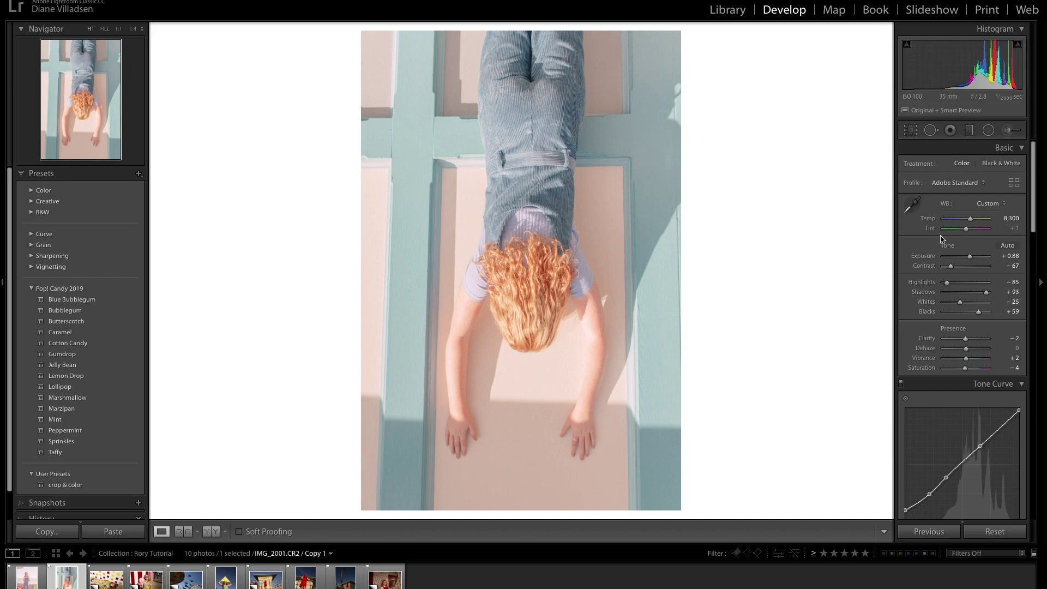
click(1006, 229)
key(Return)
- Toggle the Before/After view with backslash to compare the edit against the original
key(backslash)
key(backslash)
key(backslash)
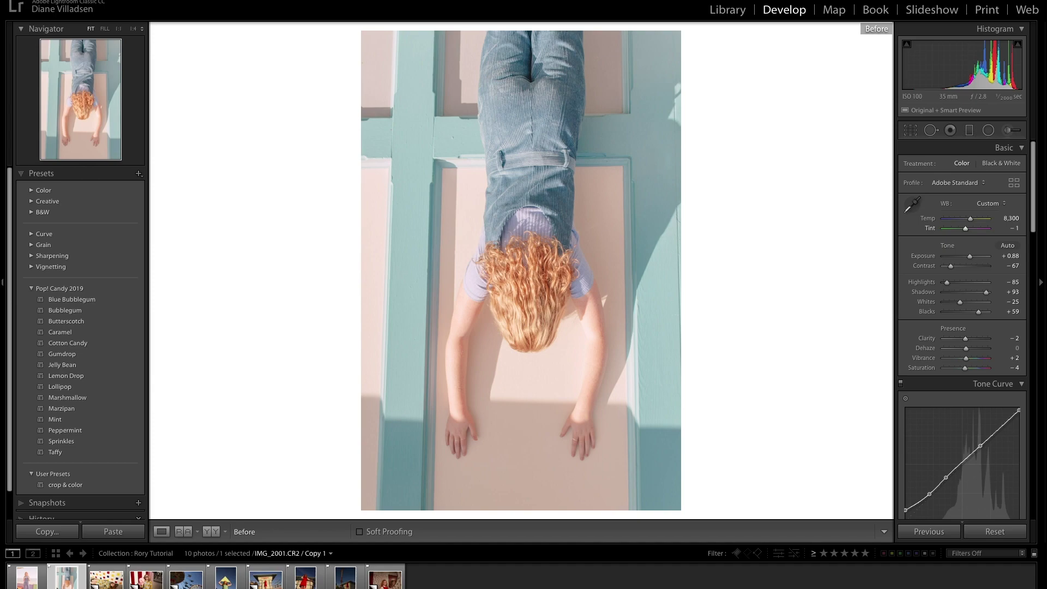
key(backslash)
key(backslash)
key(backslash)
key(backslash)
key(backslash)
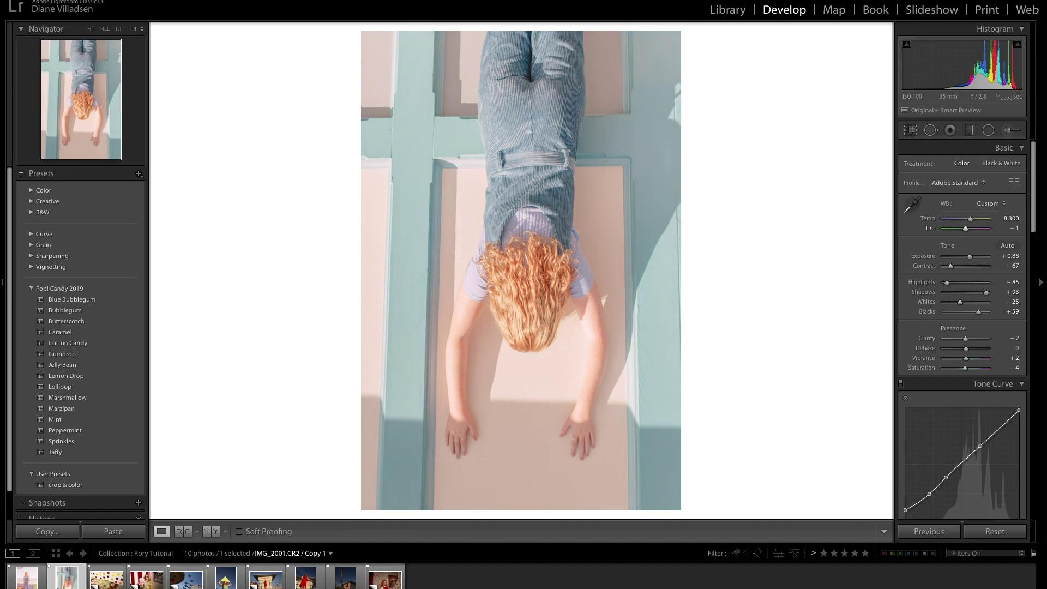
key(backslash)
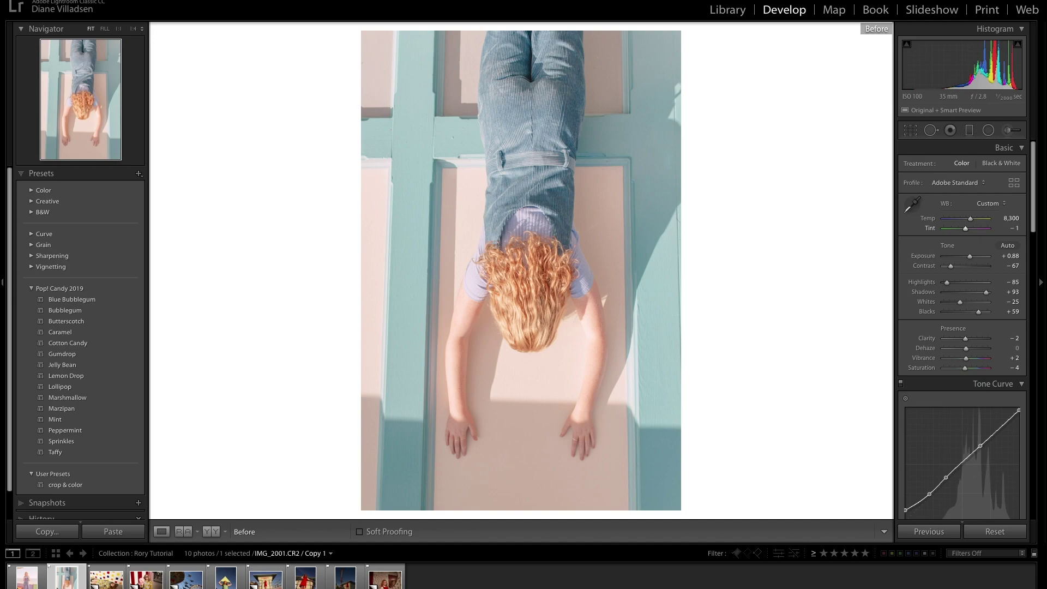
key(backslash)
- Set Temp to 8,000 after dismissing the range warning, and lower Blacks from +59 to +37
click(1007, 218)
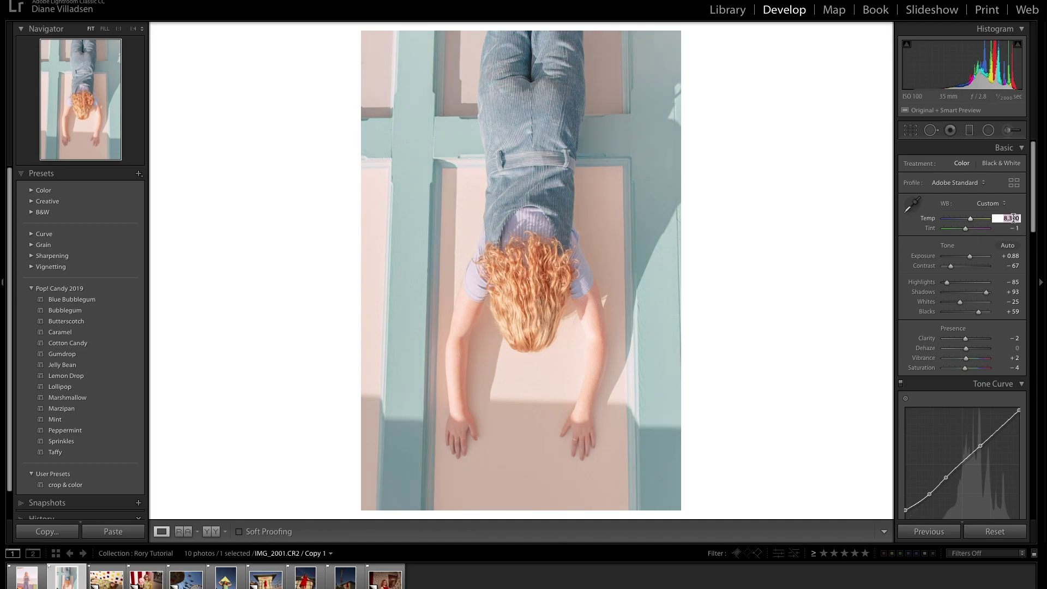
key(BackSpace)
key(Return)
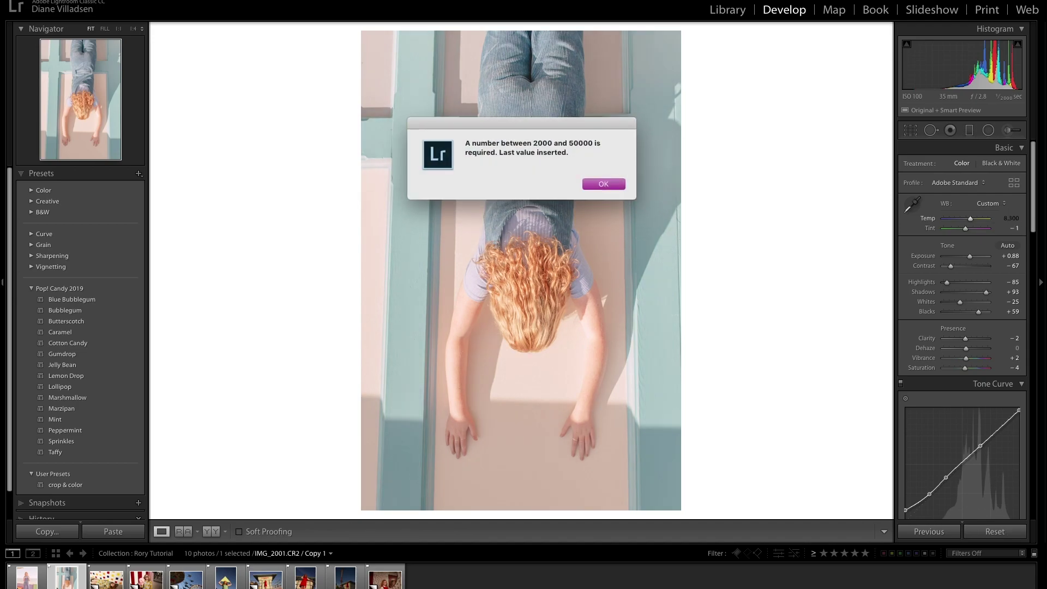
key(Return)
text(8000)
key(Return)
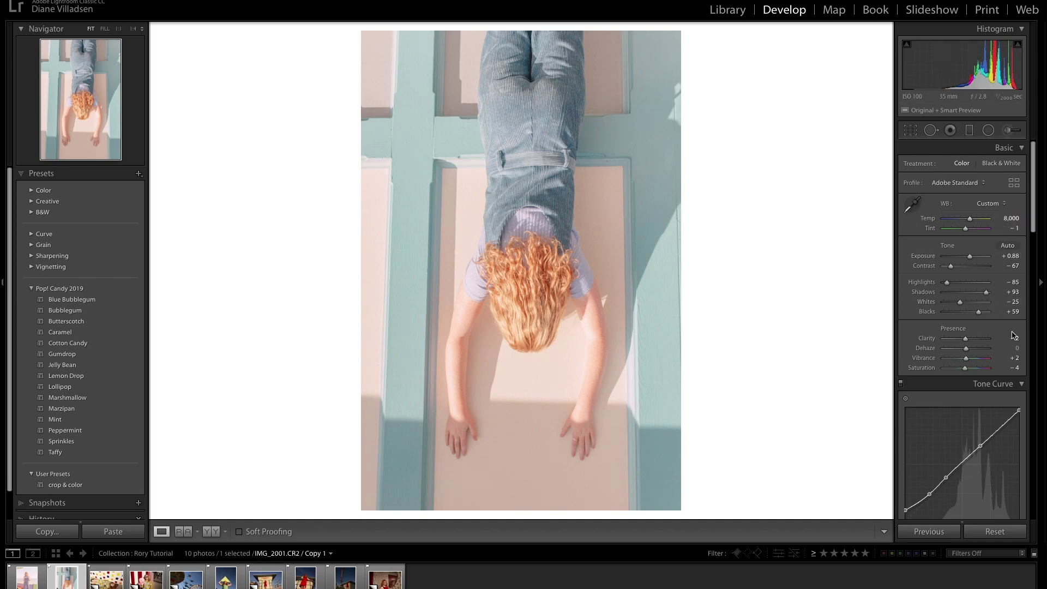
drag(979, 312, 974, 314)
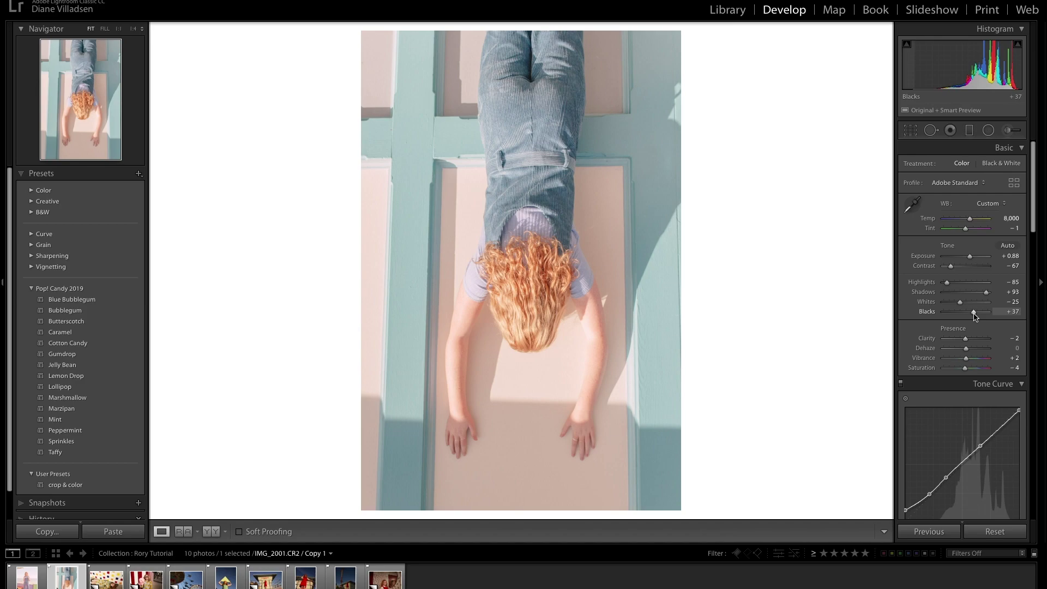
click(979, 527)
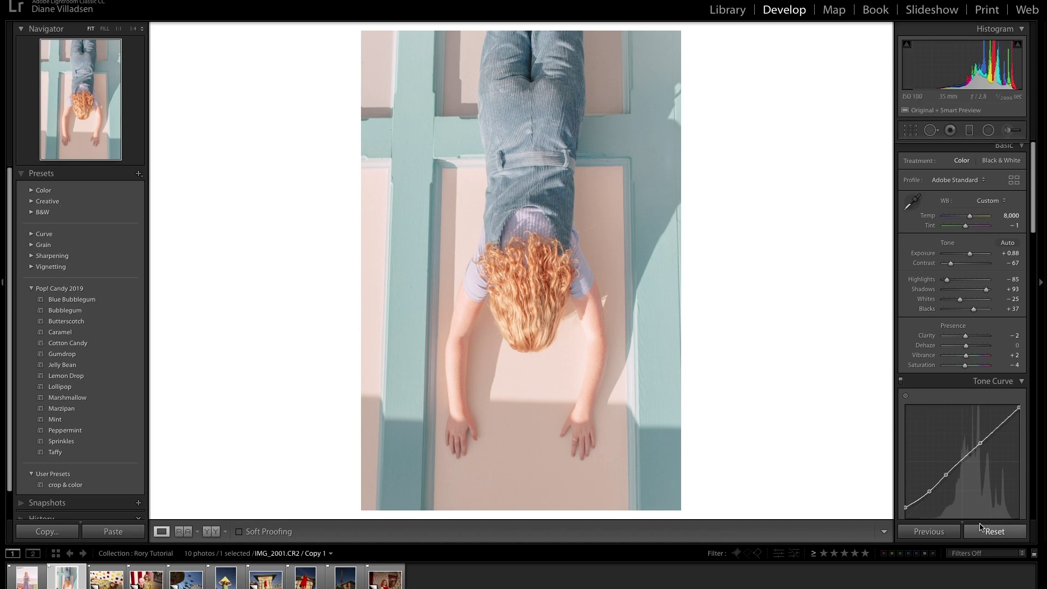
key(ctrl+z)
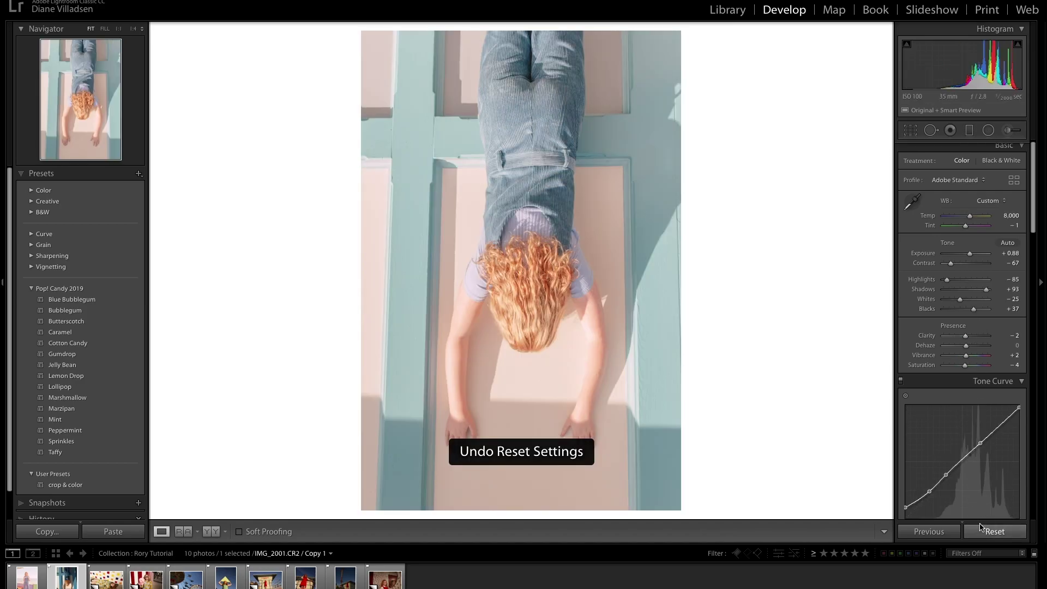